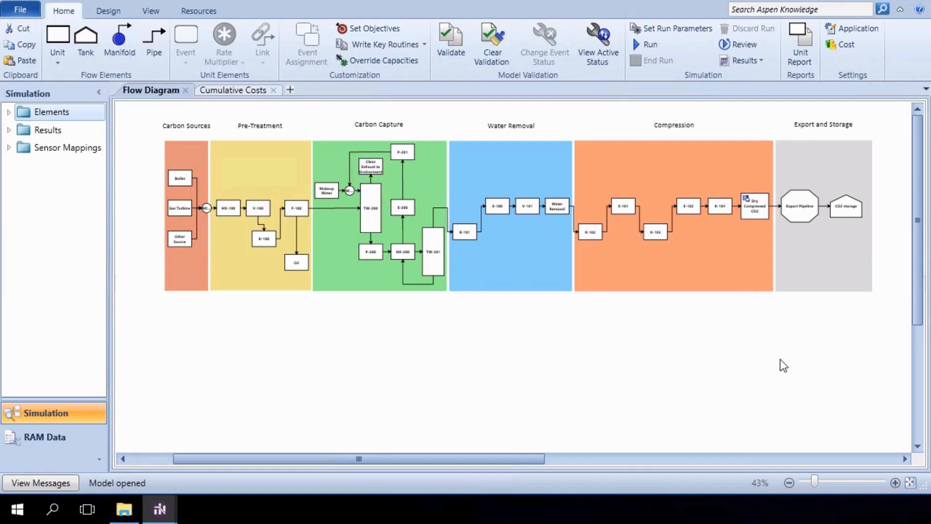
click(894, 482)
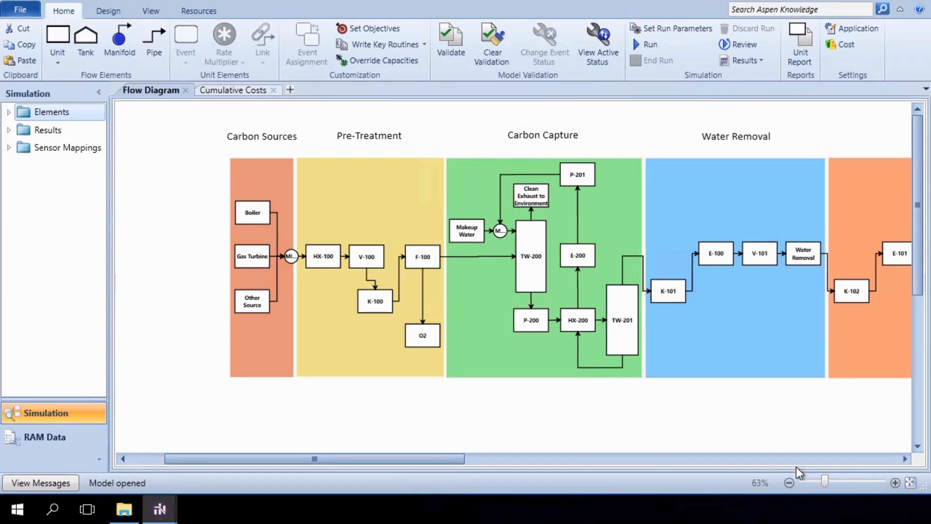
drag(374, 459, 529, 458)
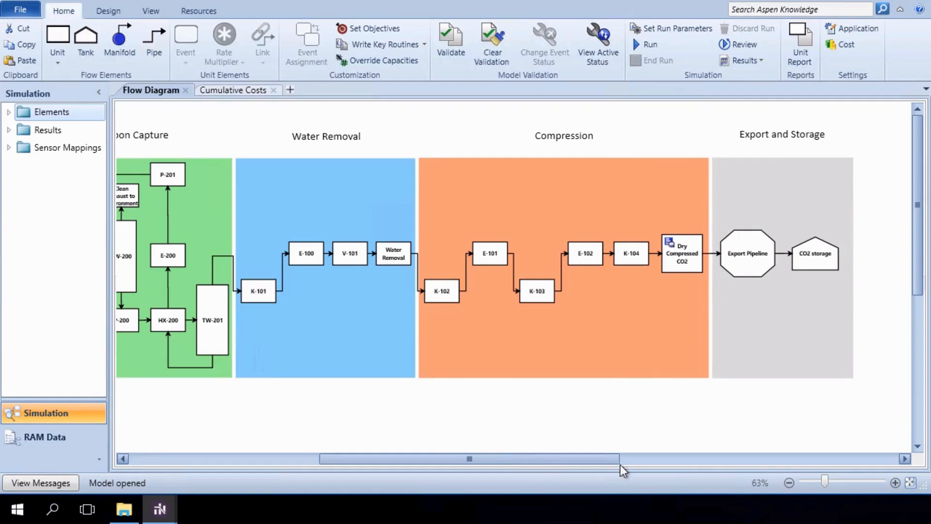
click(911, 484)
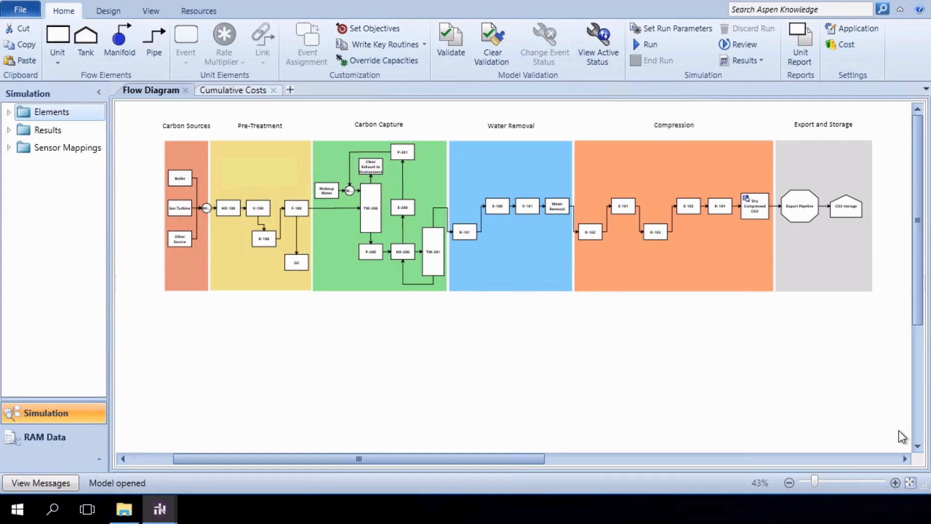
Step: Run the reliability simulation for 100 lifecycles with the default run parameters
click(689, 31)
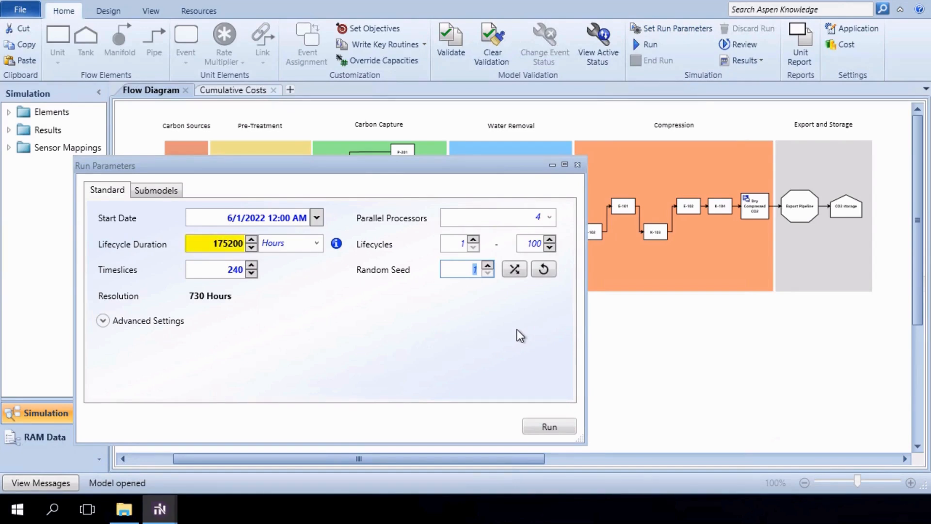
click(532, 426)
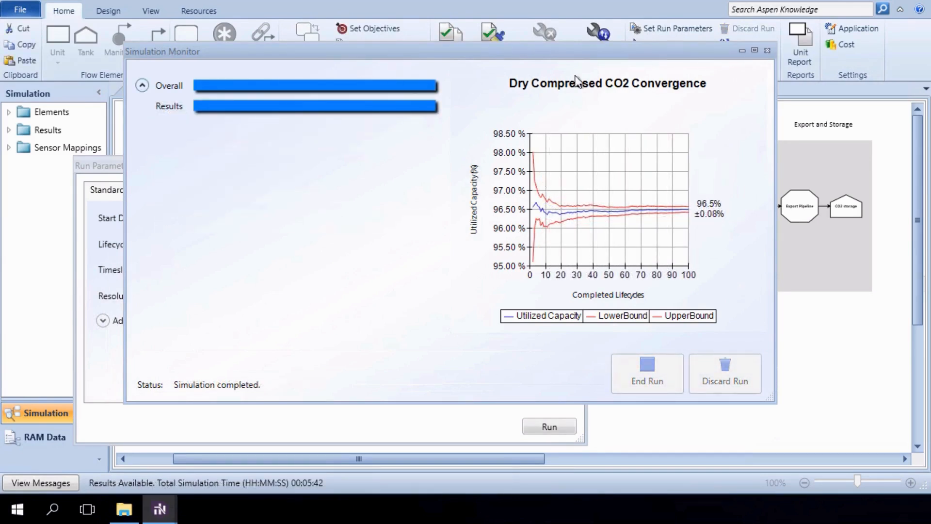
Step: Close the run windows and show the pipe production histogram for dry compressed CO2
click(767, 50)
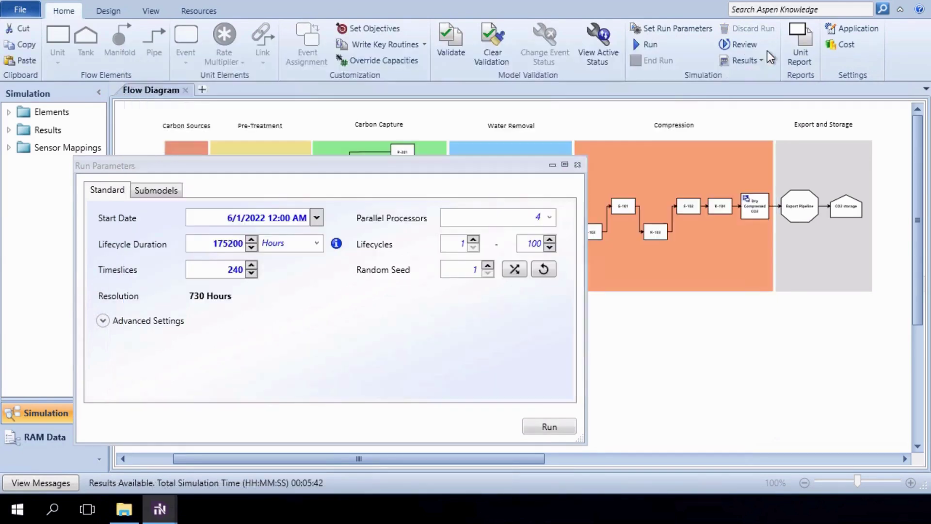
click(578, 165)
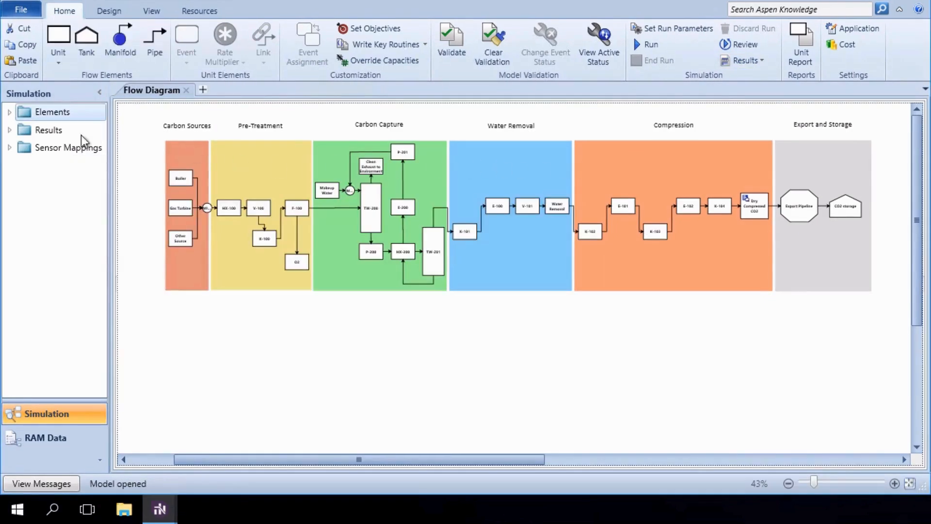
click(9, 129)
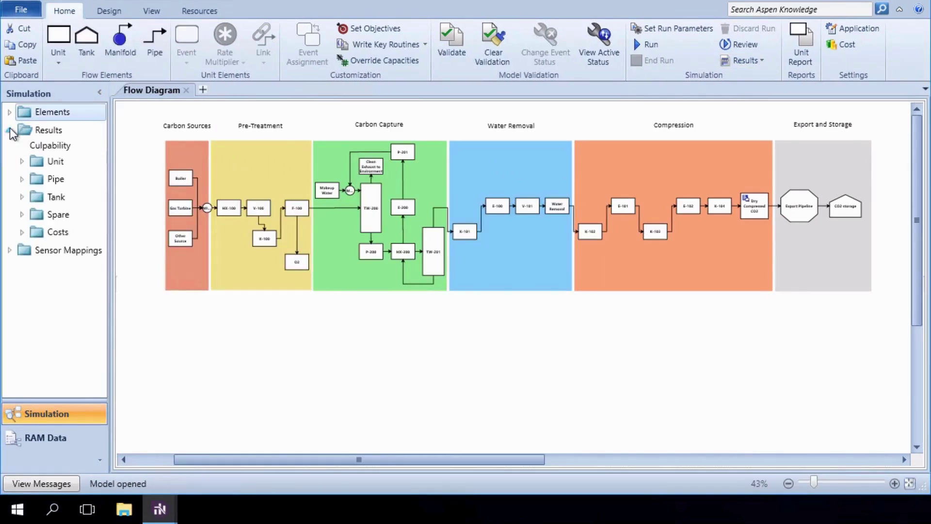
click(20, 178)
click(47, 195)
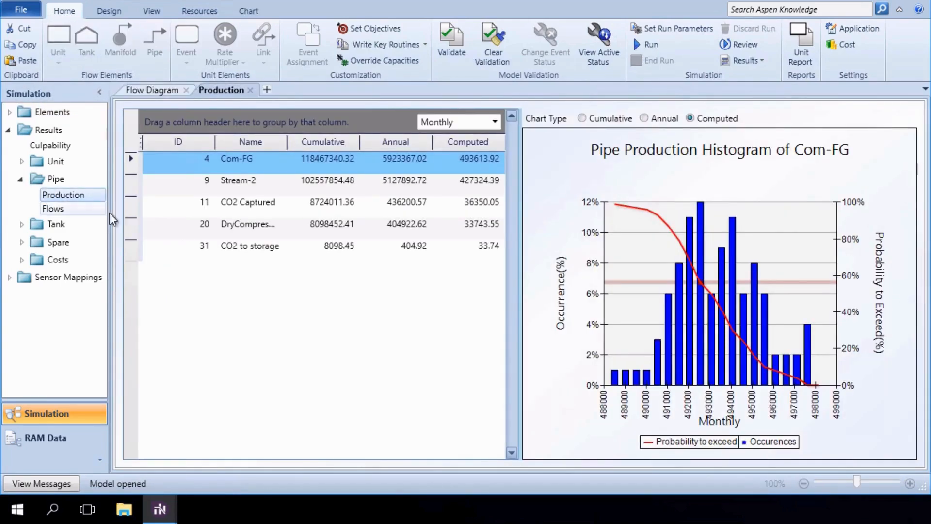
click(166, 232)
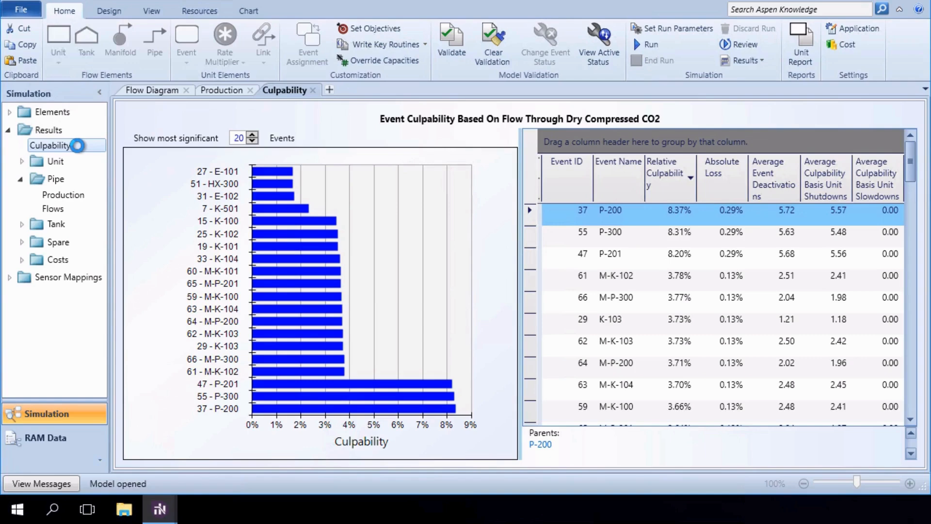
mouse_move(160, 509)
click(510, 437)
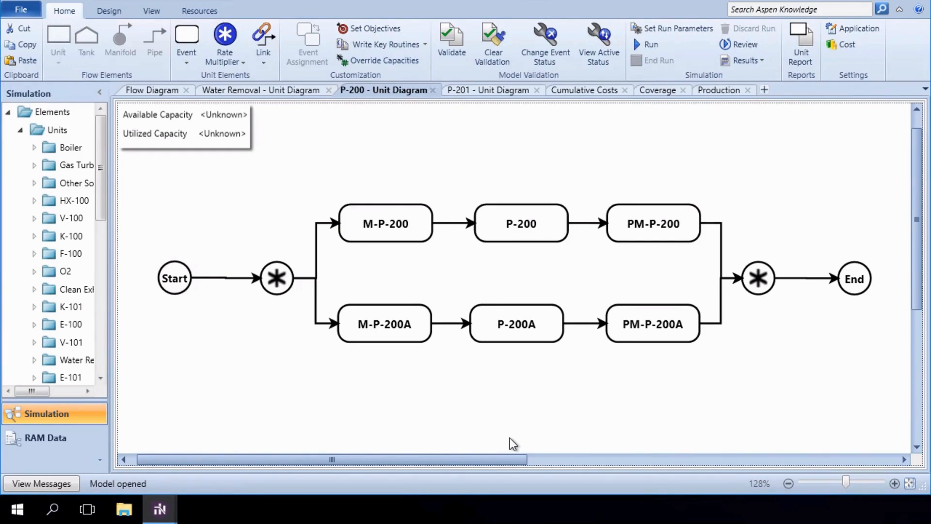
double_click(277, 286)
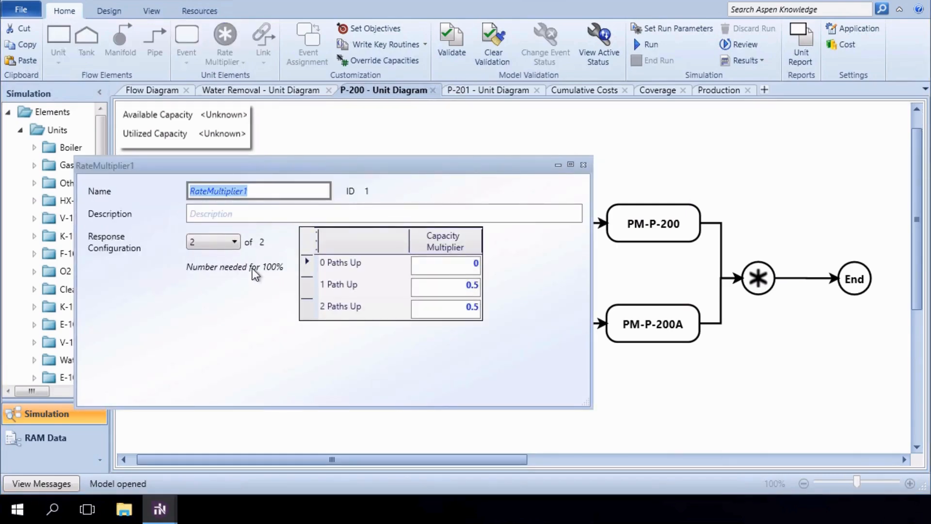
click(235, 243)
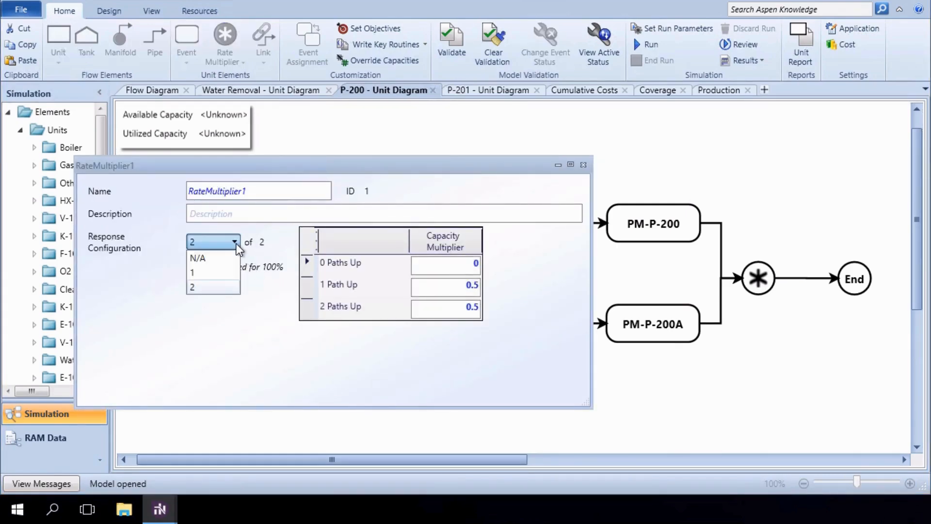
click(236, 244)
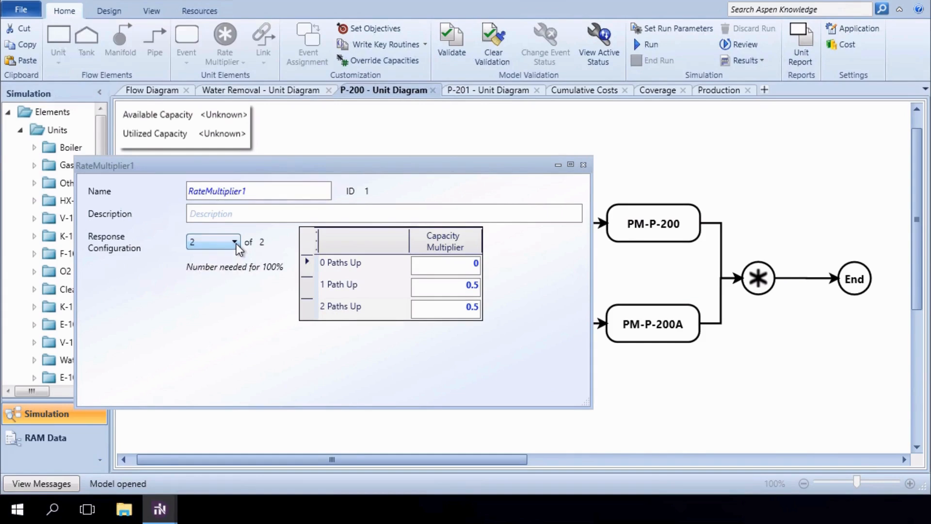
click(583, 165)
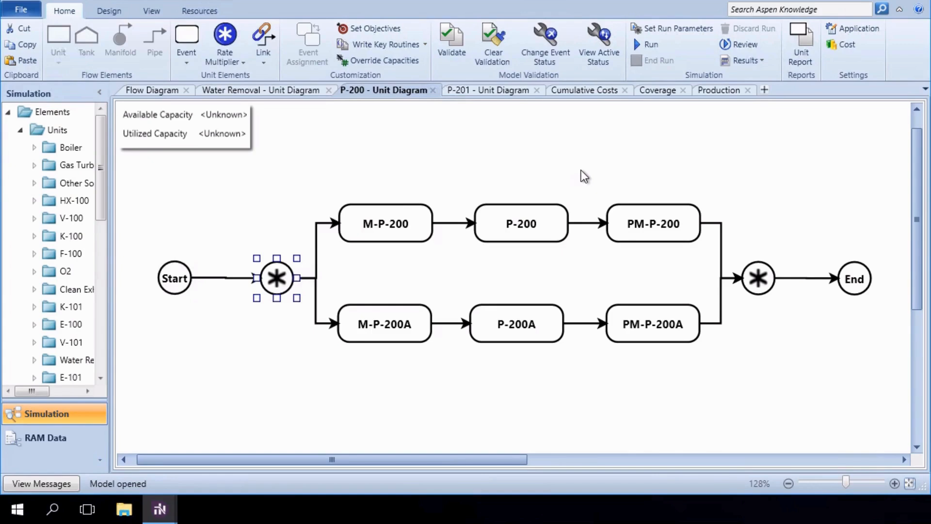
click(581, 170)
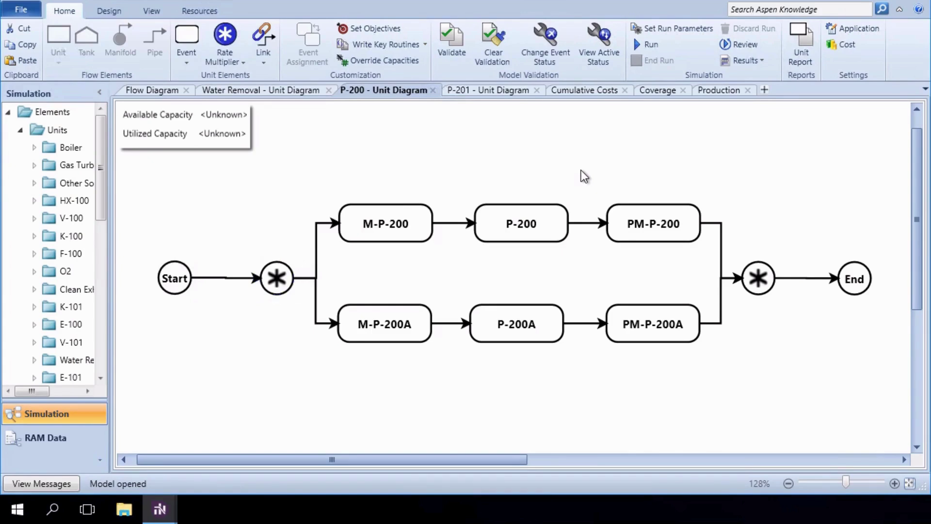
Step: Inspect the two-pump model's rate multiplier, keeping its response configuration at 1 of 2 paths
click(160, 511)
click(189, 456)
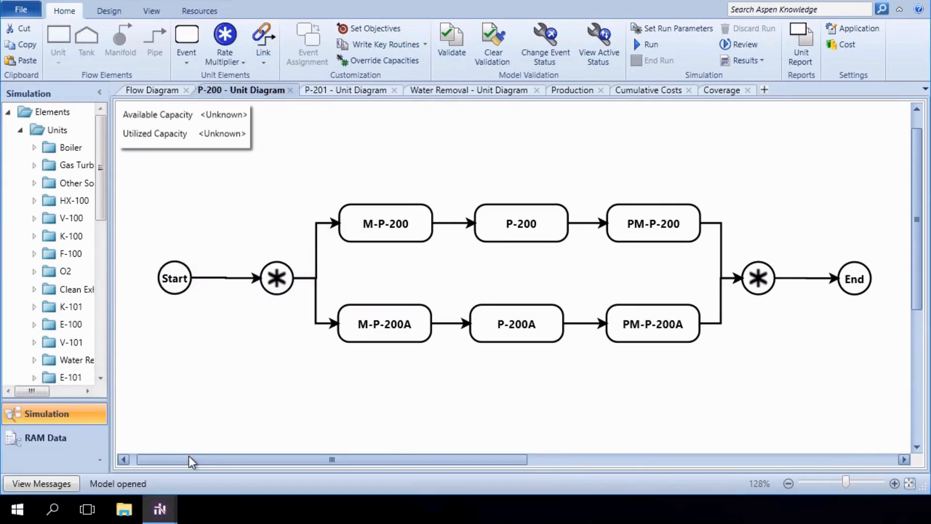
click(278, 289)
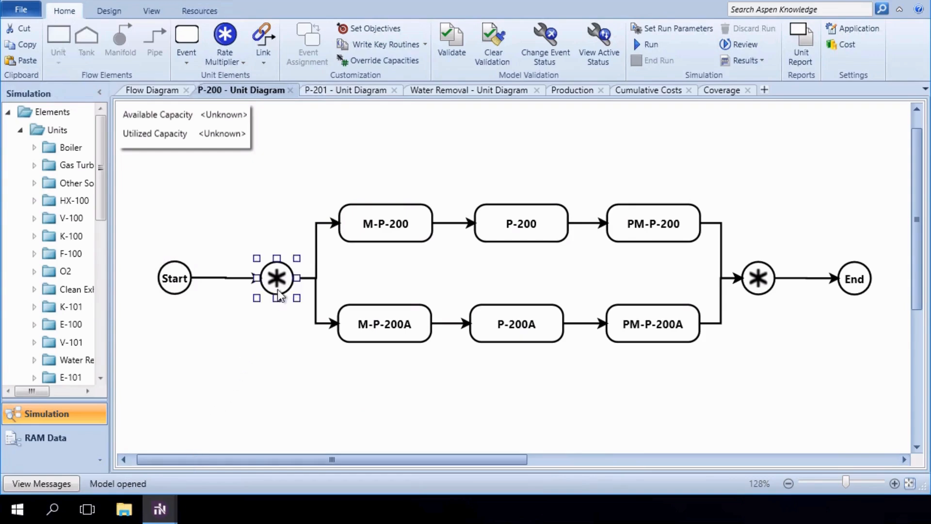
double_click(277, 289)
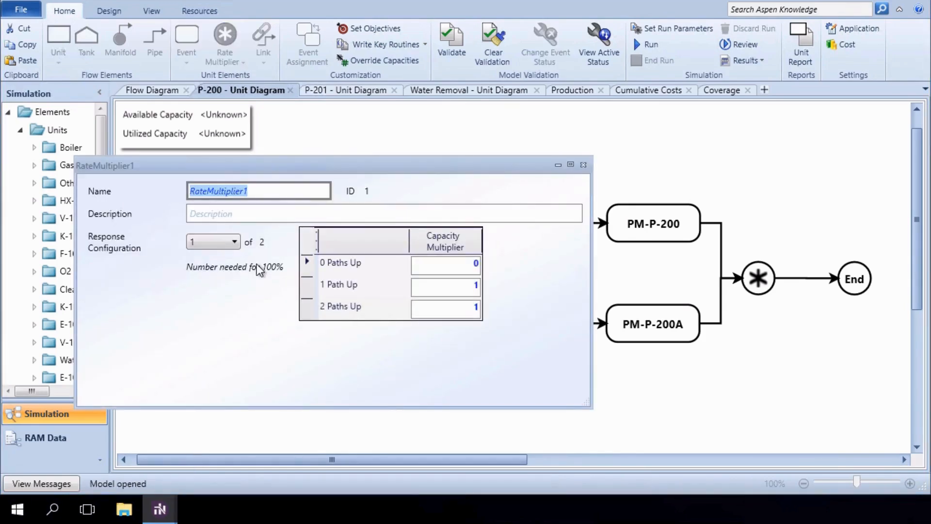
click(235, 242)
click(236, 242)
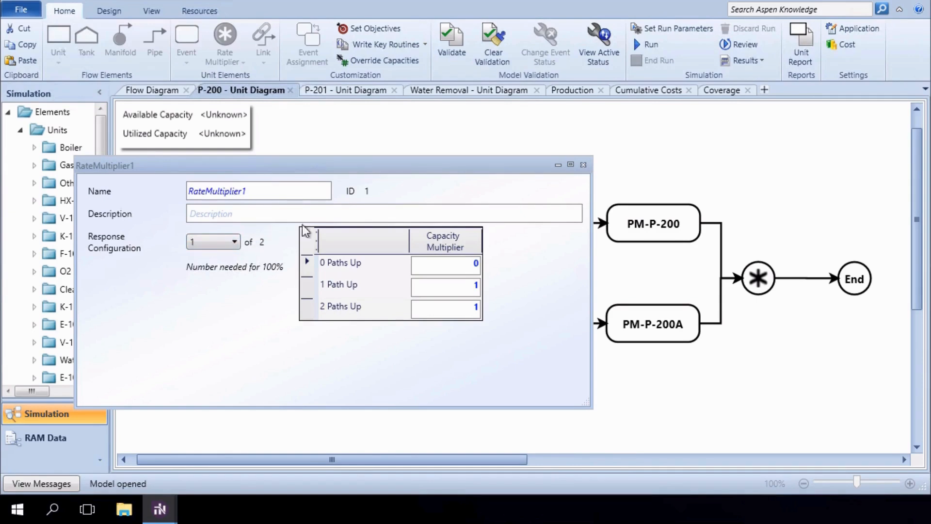
click(583, 166)
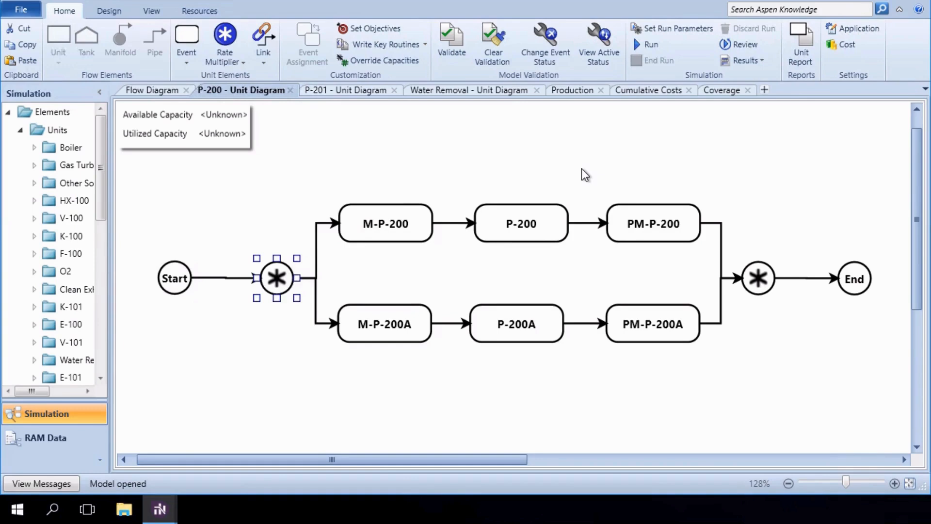
click(581, 170)
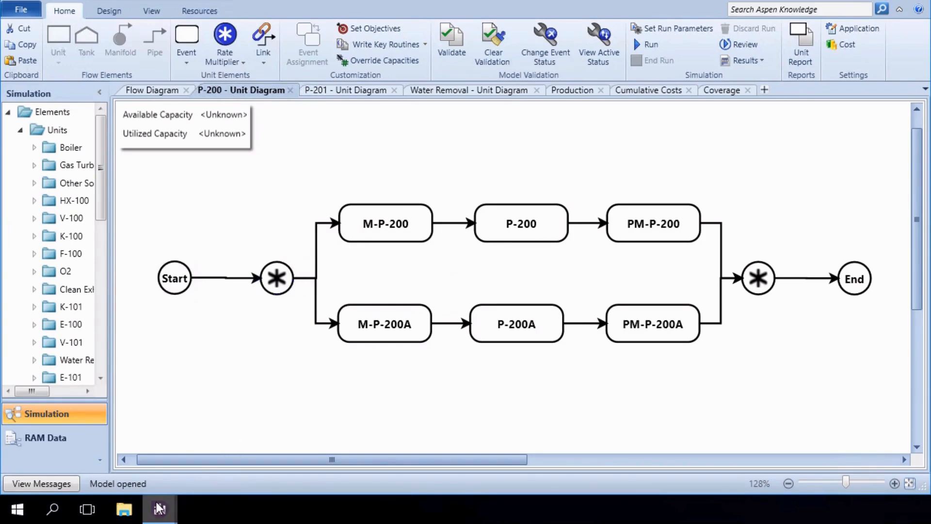
Step: In the three-pump model, confirm the pump splitter needs 2 of 3 paths for full capacity
mouse_move(159, 508)
click(133, 460)
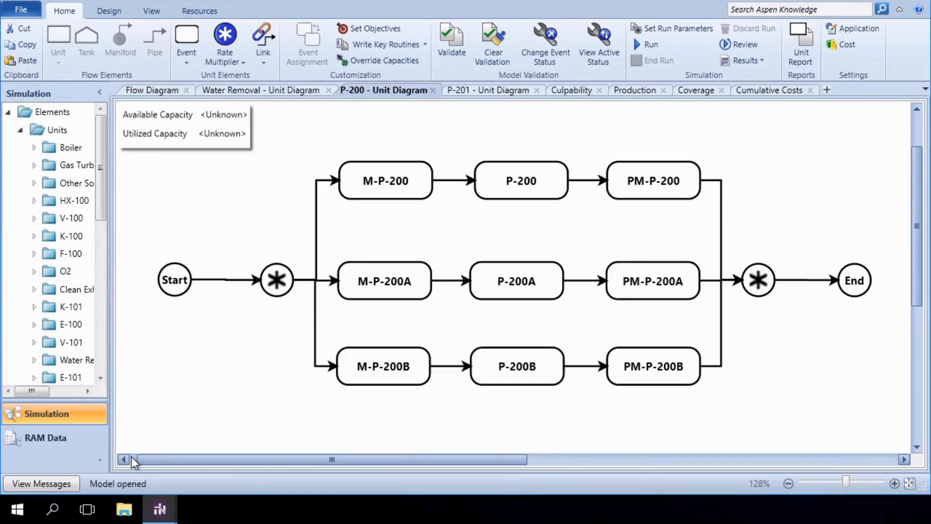
click(271, 291)
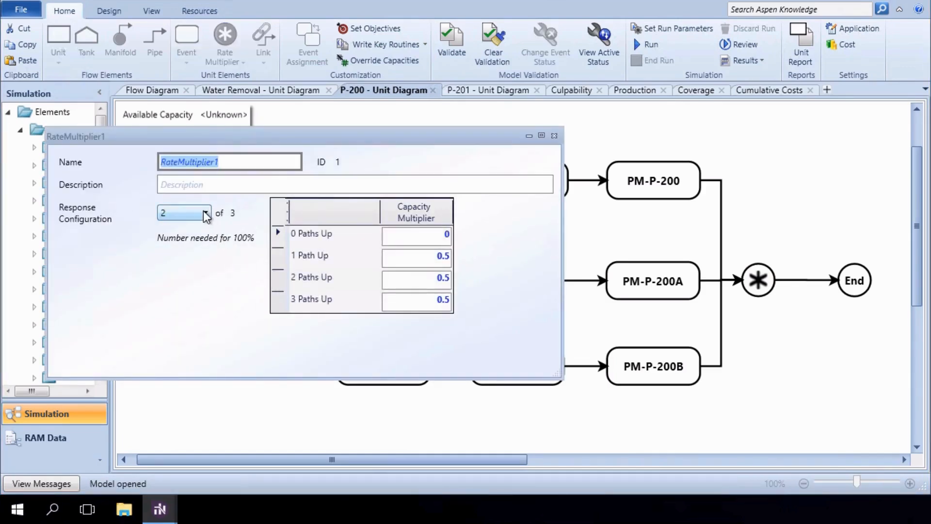
click(203, 210)
click(203, 210)
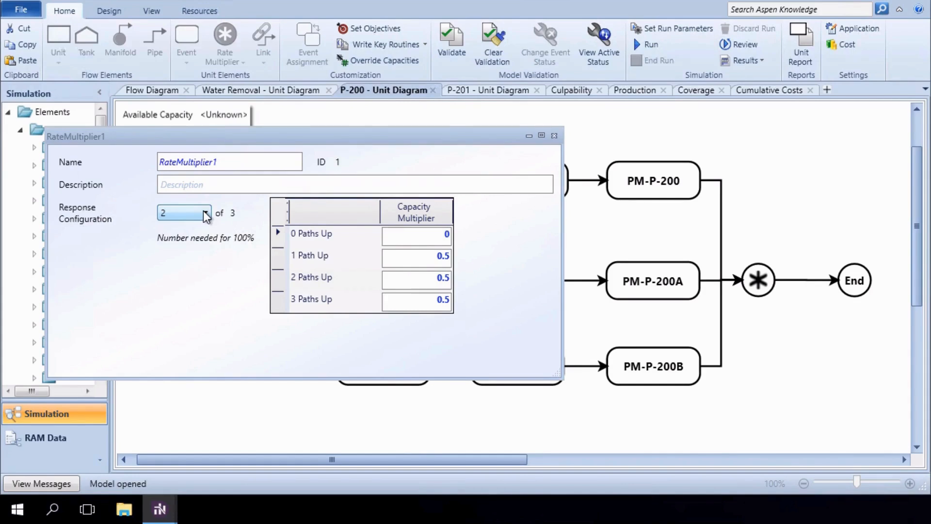
click(554, 136)
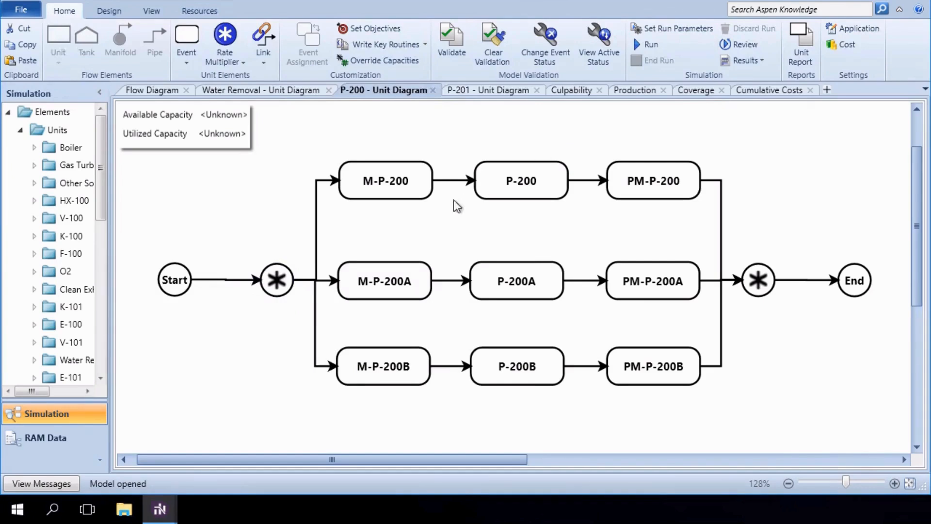
mouse_move(160, 509)
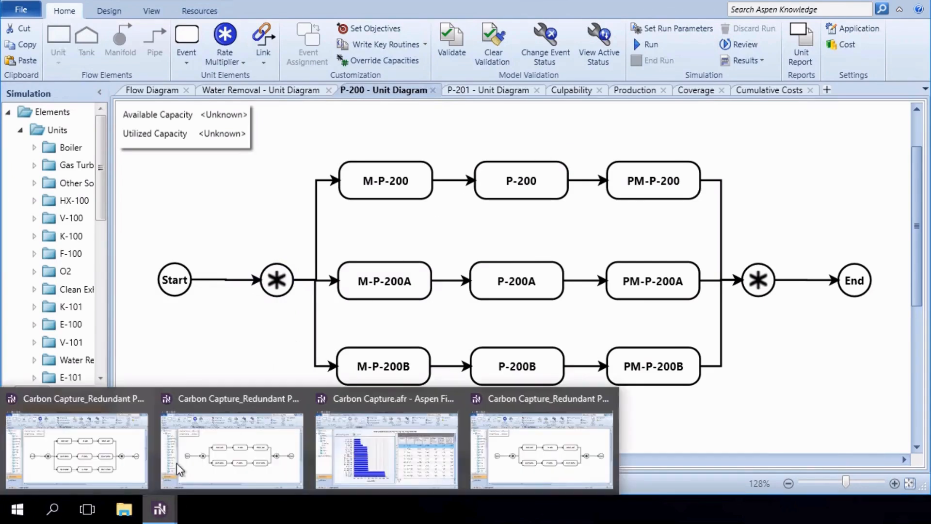
Step: Show the two-pump model's production histogram and event culpability chart for dry compressed CO2
click(487, 426)
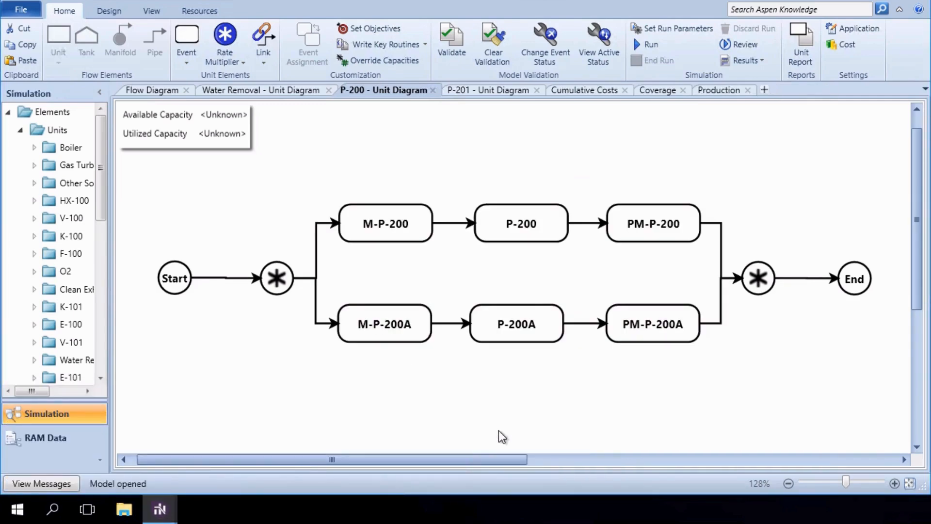
click(703, 94)
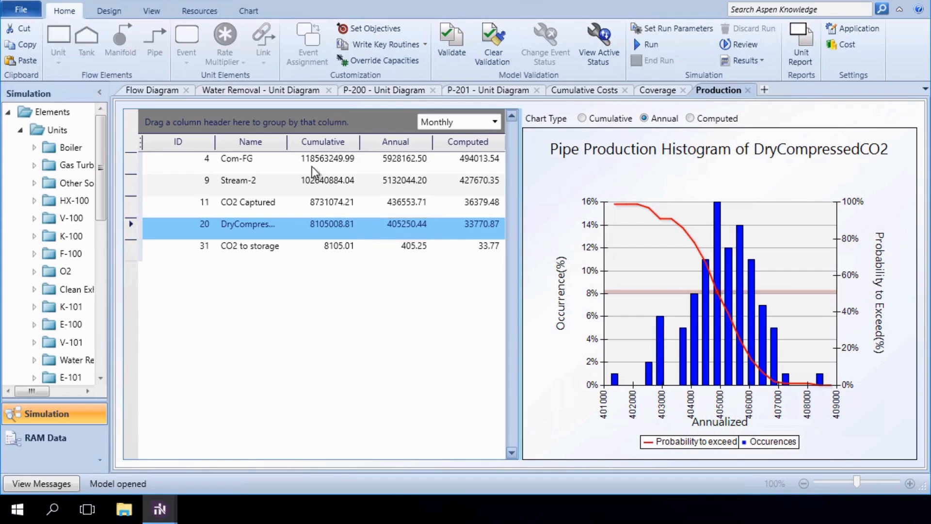
click(20, 129)
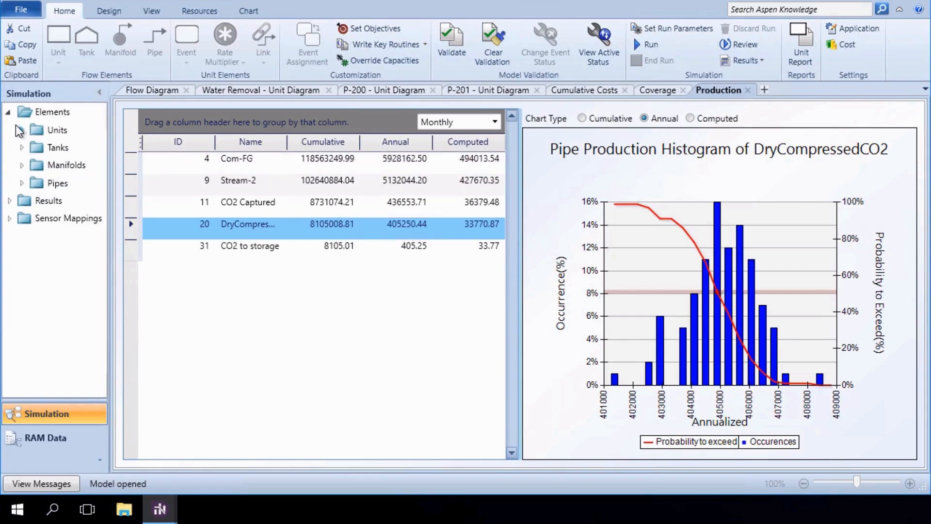
click(7, 113)
click(9, 129)
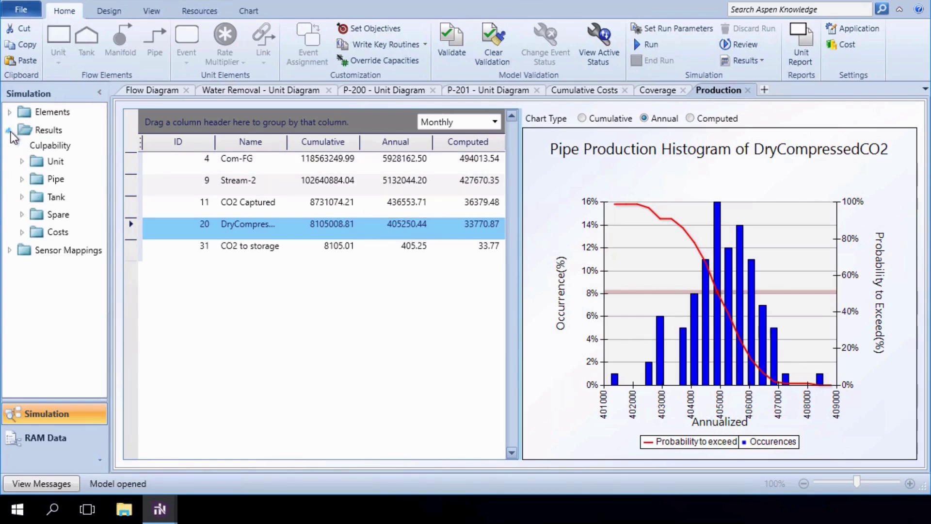
click(40, 146)
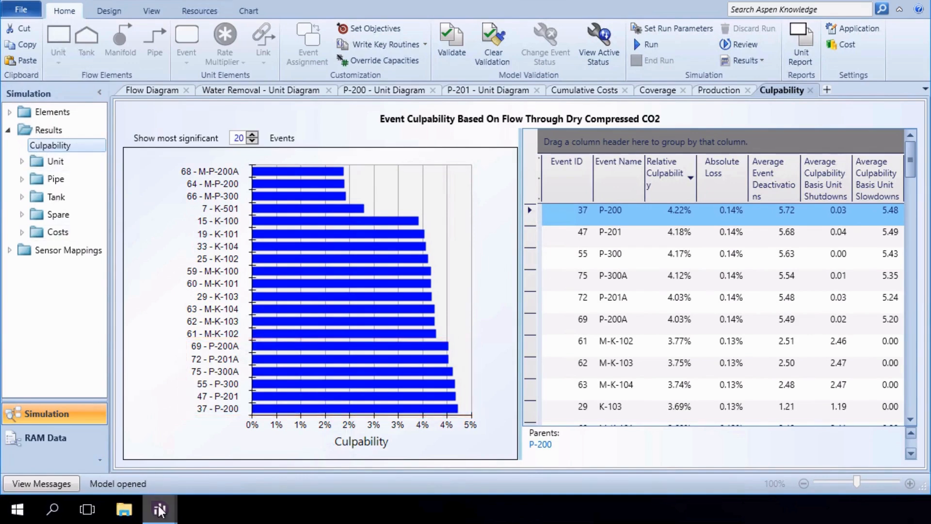
Step: In the other two-pump model, view the DryCompressedCO2 histogram and culpability chart with 50 events
mouse_move(159, 508)
click(186, 464)
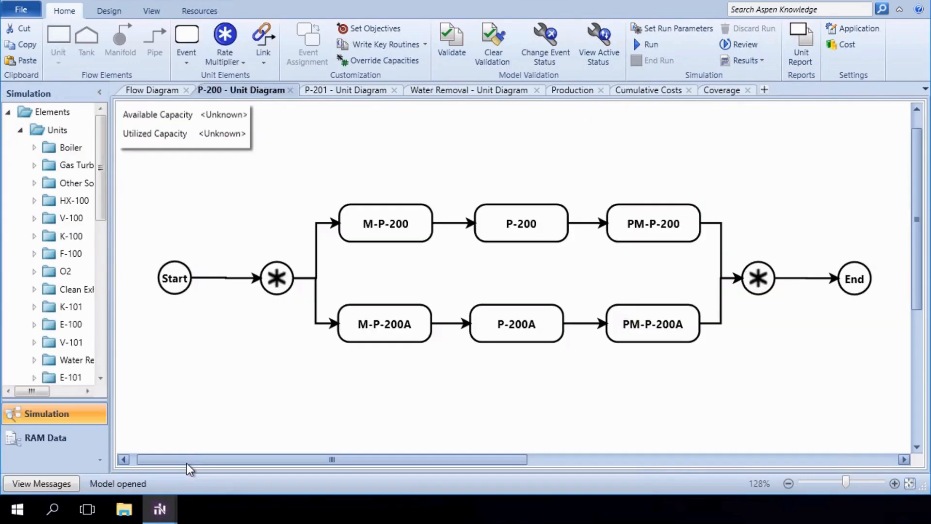
click(570, 94)
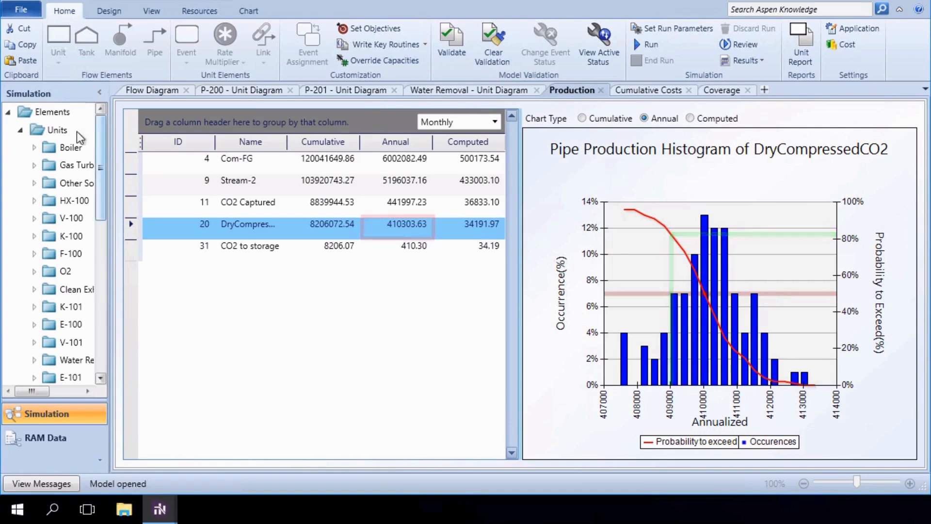
click(9, 113)
click(8, 130)
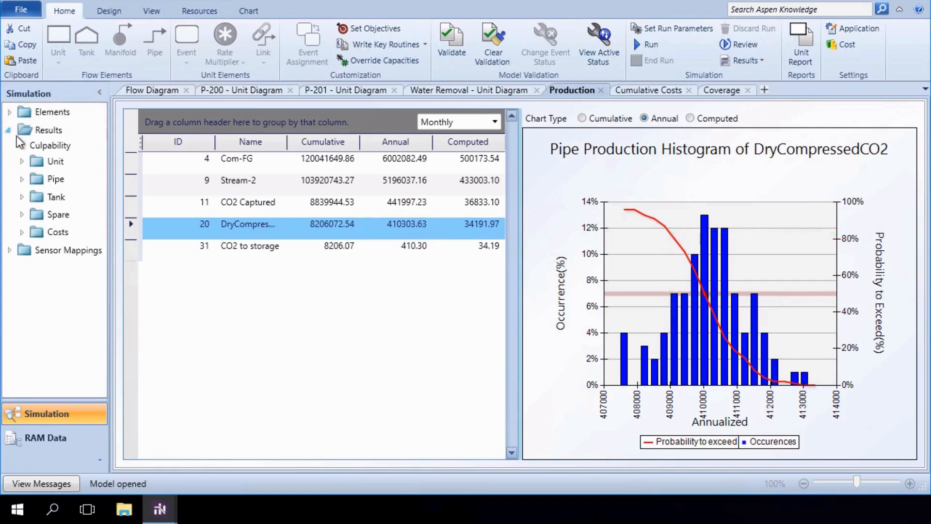
click(32, 146)
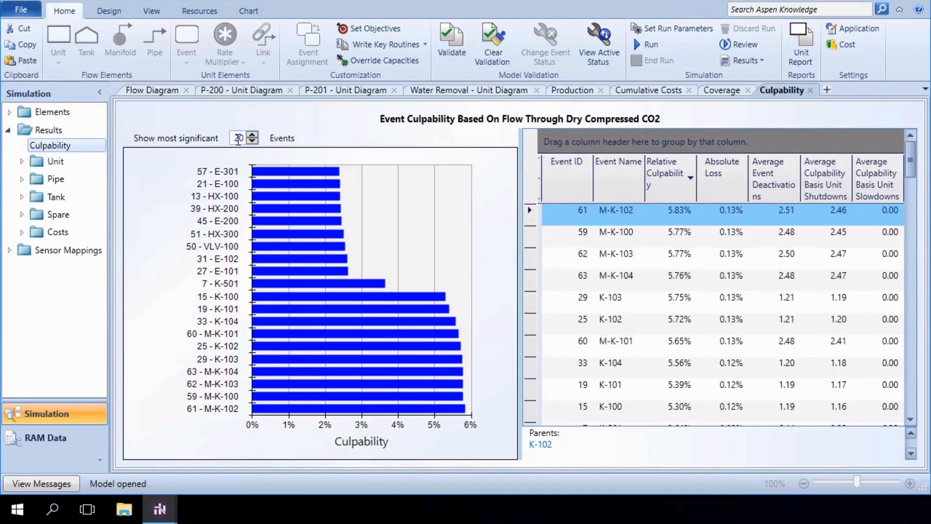
double_click(238, 138)
text(50)
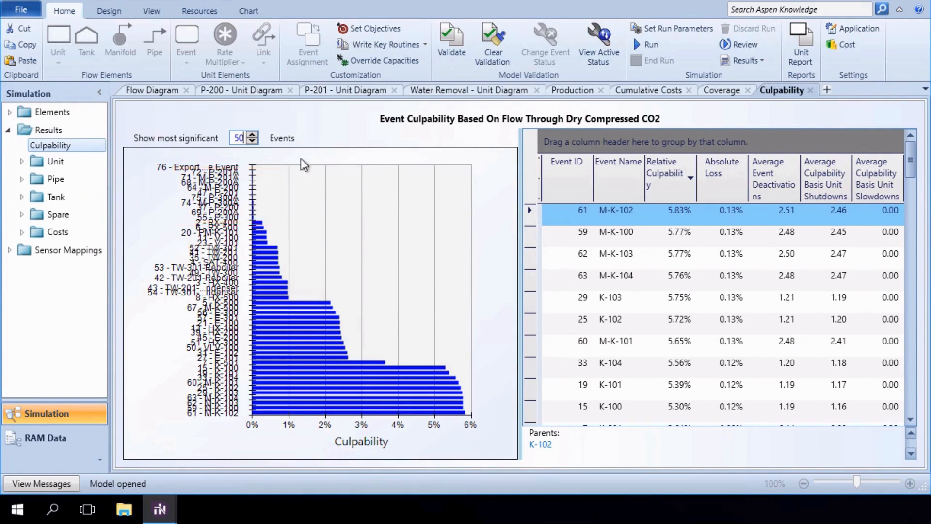
mouse_move(159, 509)
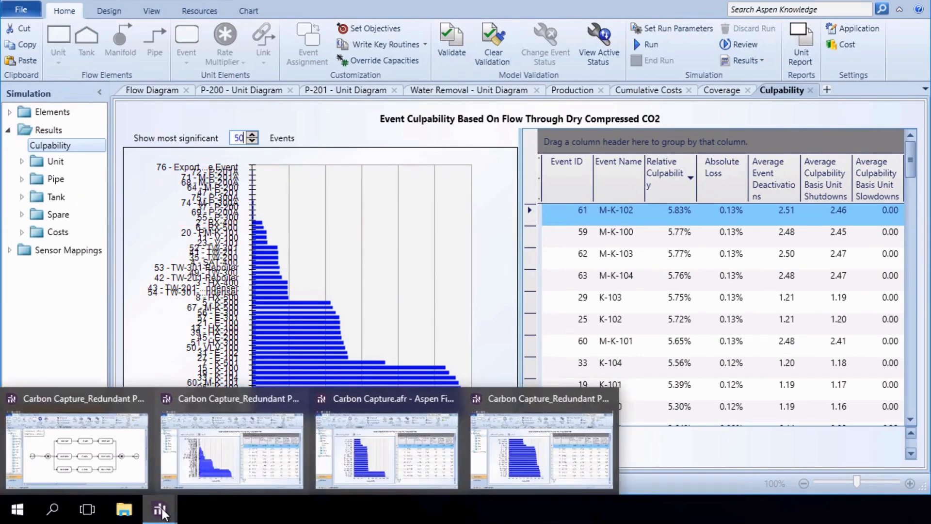
Step: Show the three-pump model's DryCompressedCO2 production histogram on an annual basis
click(146, 474)
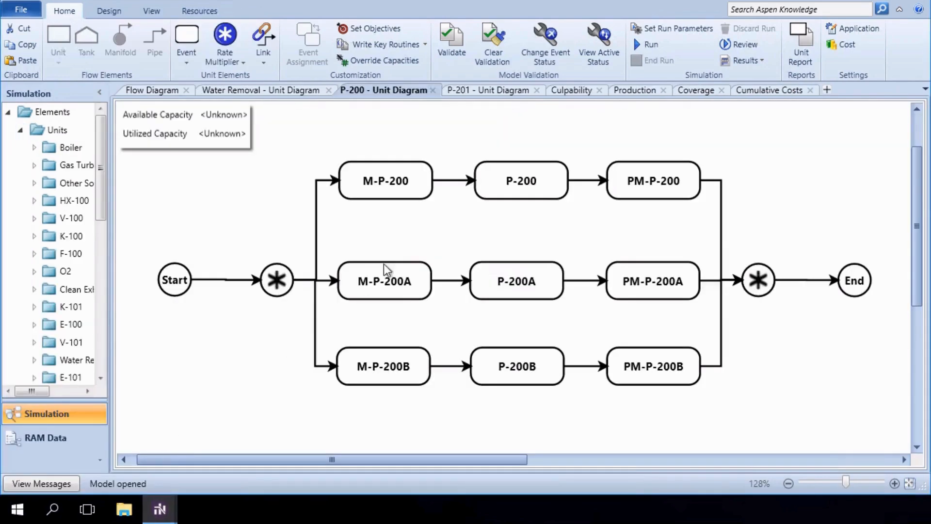
click(629, 96)
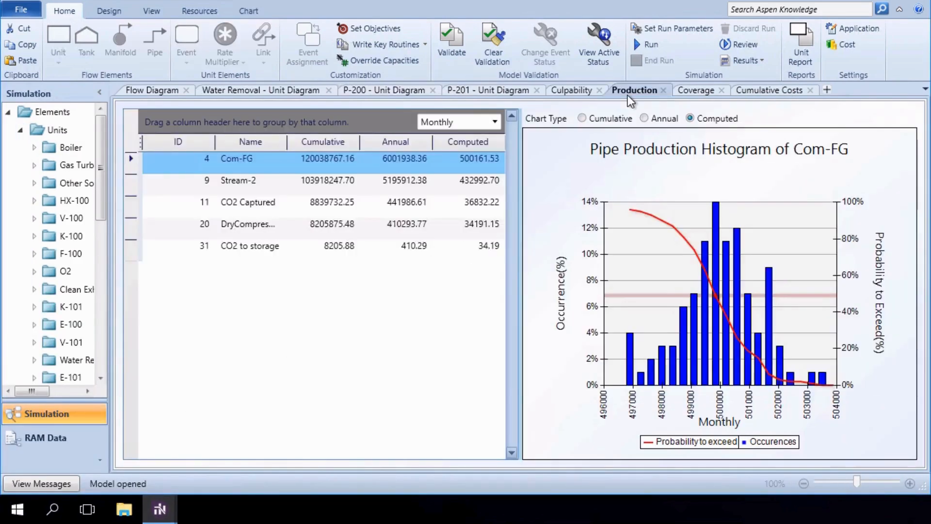
click(644, 118)
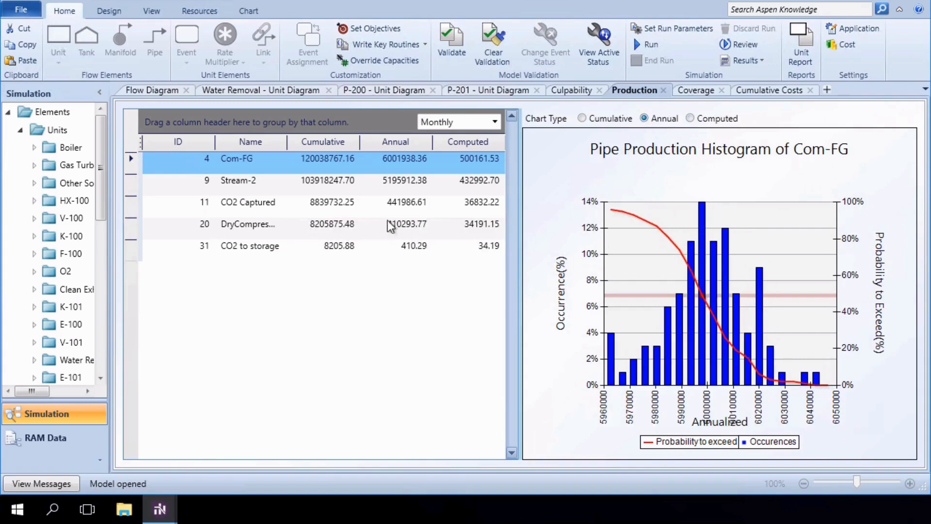
click(290, 233)
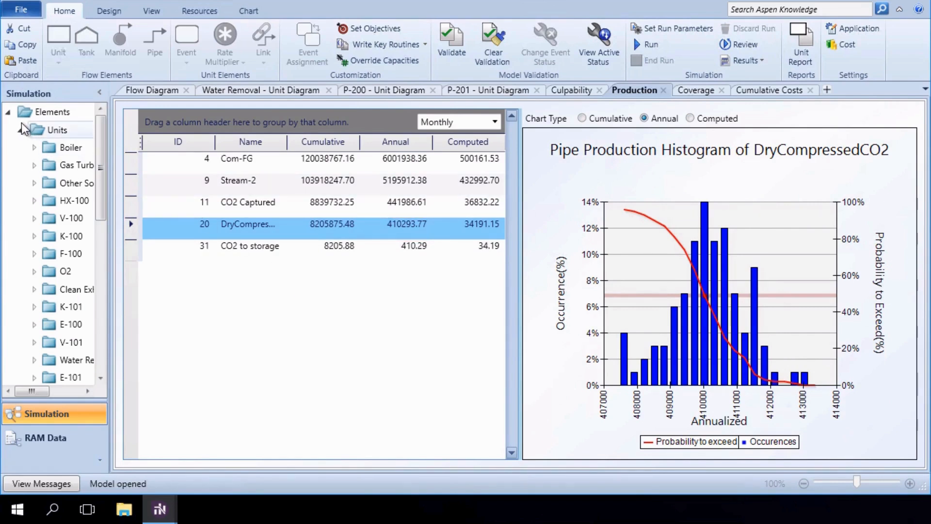
Step: View the 50 most culpable events, then return to the overall flow diagram
click(9, 112)
click(8, 130)
click(33, 150)
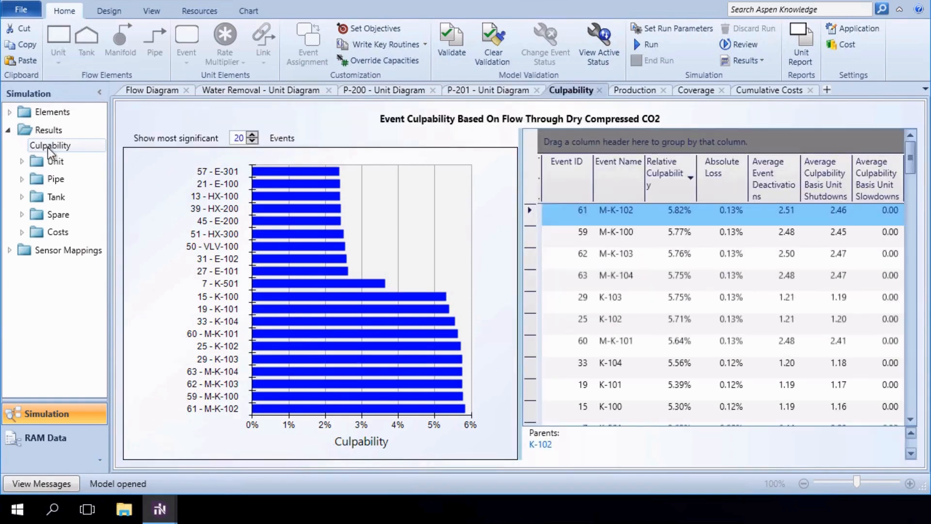
text(5)
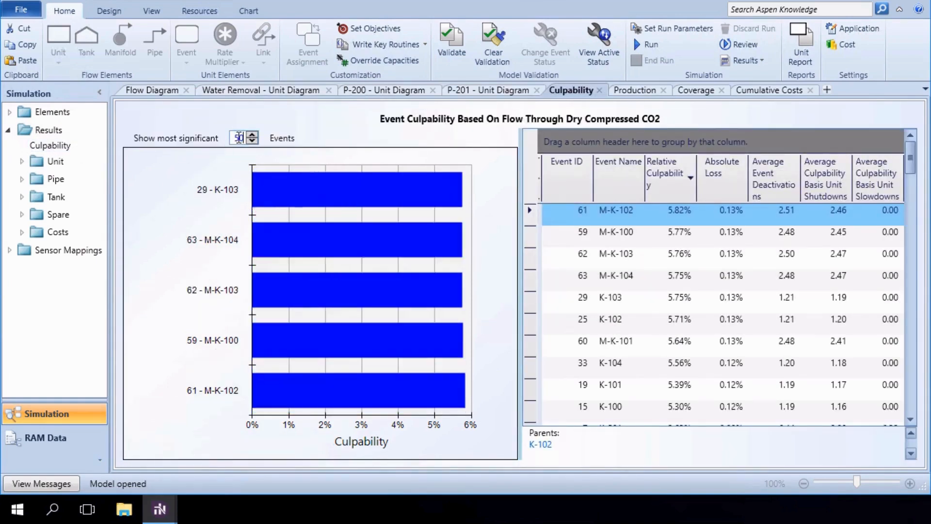
text(0)
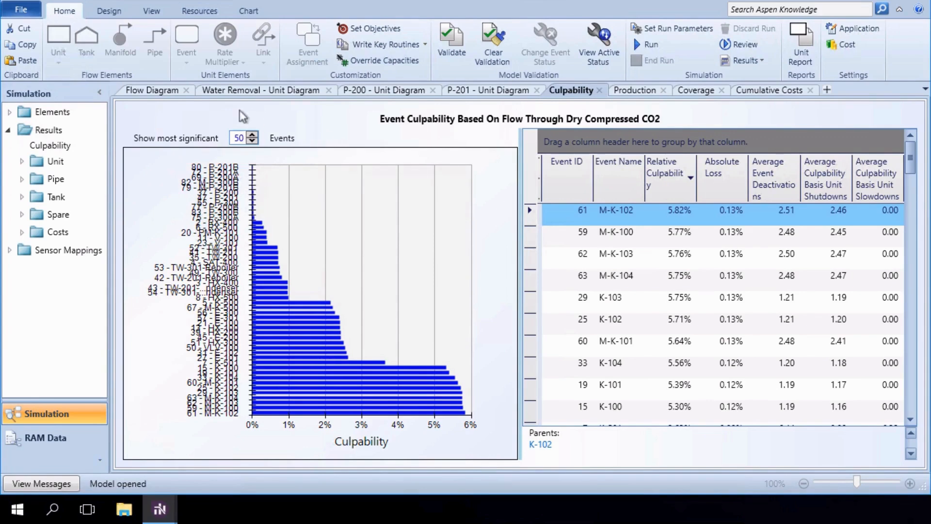
click(165, 89)
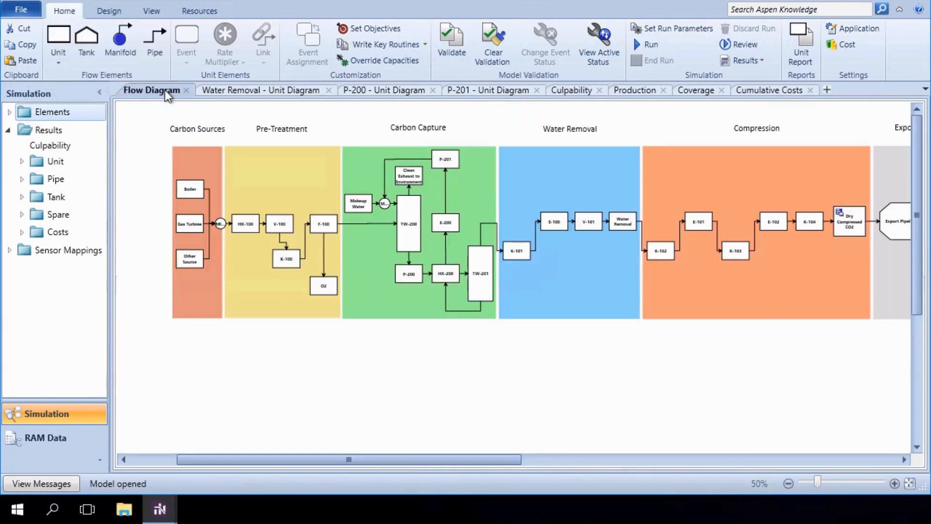